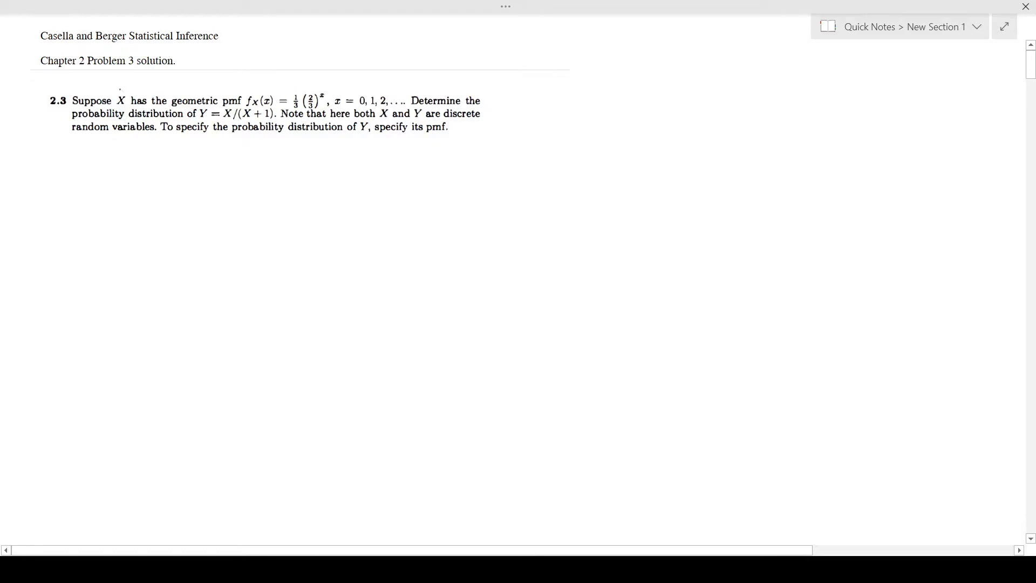
Circle the X, tick the (2/3) term and underline Y = X/(X+1) in the problem statement
{"action": "left_click_drag", "start_coordinate": [115, 101], "coordinate": [132, 99]}
{"action": "left_click_drag", "start_coordinate": [300, 88], "coordinate": [313, 85]}
{"action": "left_click_drag", "start_coordinate": [197, 122], "coordinate": [216, 123]}
{"action": "left_click_drag", "start_coordinate": [198, 122], "coordinate": [274, 118]}
Handwrite f_X(x) = 1/3(2/3)^x below the problem
{"action": "left_click_drag", "start_coordinate": [122, 154], "coordinate": [113, 185]}
{"action": "mouse_move", "coordinate": [105, 171]}
{"action": "left_mouse_down"}
{"action": "mouse_move", "coordinate": [123, 168]}
{"action": "mouse_move", "coordinate": [143, 185]}
{"action": "left_mouse_up"}
{"action": "left_click_drag", "start_coordinate": [143, 173], "coordinate": [131, 186]}
{"action": "mouse_move", "coordinate": [165, 155]}
{"action": "left_mouse_down"}
{"action": "mouse_move", "coordinate": [172, 168]}
{"action": "mouse_move", "coordinate": [156, 176]}
{"action": "left_mouse_up"}
{"action": "mouse_move", "coordinate": [183, 152]}
{"action": "left_mouse_down"}
{"action": "mouse_move", "coordinate": [184, 173]}
{"action": "mouse_move", "coordinate": [236, 158]}
{"action": "left_mouse_up"}
{"action": "left_click_drag", "start_coordinate": [226, 165], "coordinate": [281, 164]}
{"action": "mouse_move", "coordinate": [271, 165]}
{"action": "left_mouse_down"}
{"action": "mouse_move", "coordinate": [289, 165]}
{"action": "mouse_move", "coordinate": [281, 191]}
{"action": "left_mouse_up"}
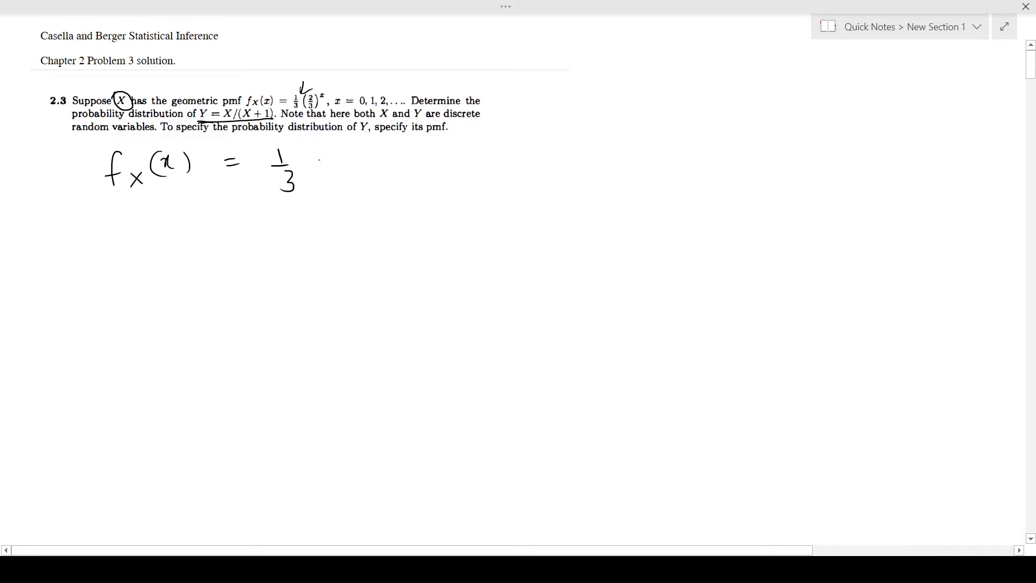
{"action": "mouse_move", "coordinate": [328, 150]}
{"action": "left_mouse_down"}
{"action": "mouse_move", "coordinate": [322, 176]}
{"action": "mouse_move", "coordinate": [358, 158]}
{"action": "left_mouse_up"}
{"action": "mouse_move", "coordinate": [341, 162]}
{"action": "left_mouse_down"}
{"action": "mouse_move", "coordinate": [362, 161]}
{"action": "mouse_move", "coordinate": [350, 183]}
{"action": "left_mouse_up"}
{"action": "left_click_drag", "start_coordinate": [370, 149], "coordinate": [374, 187]}
{"action": "mouse_move", "coordinate": [382, 146]}
{"action": "left_mouse_down"}
{"action": "mouse_move", "coordinate": [446, 156]}
{"action": "mouse_move", "coordinate": [510, 147]}
{"action": "left_mouse_up"}
Write the support x = 0, 1, 2, … beside the formula
{"action": "left_click_drag", "start_coordinate": [513, 150], "coordinate": [549, 144]}
{"action": "mouse_move", "coordinate": [568, 151]}
{"action": "left_mouse_down"}
{"action": "mouse_move", "coordinate": [585, 139]}
{"action": "mouse_move", "coordinate": [627, 146]}
{"action": "left_mouse_up"}
{"action": "mouse_move", "coordinate": [639, 143]}
{"action": "left_mouse_down"}
{"action": "mouse_move", "coordinate": [637, 154]}
{"action": "mouse_move", "coordinate": [671, 145]}
{"action": "left_mouse_up"}
{"action": "left_click_drag", "start_coordinate": [690, 146], "coordinate": [702, 145]}
{"action": "left_click_drag", "start_coordinate": [726, 145], "coordinate": [733, 144]}
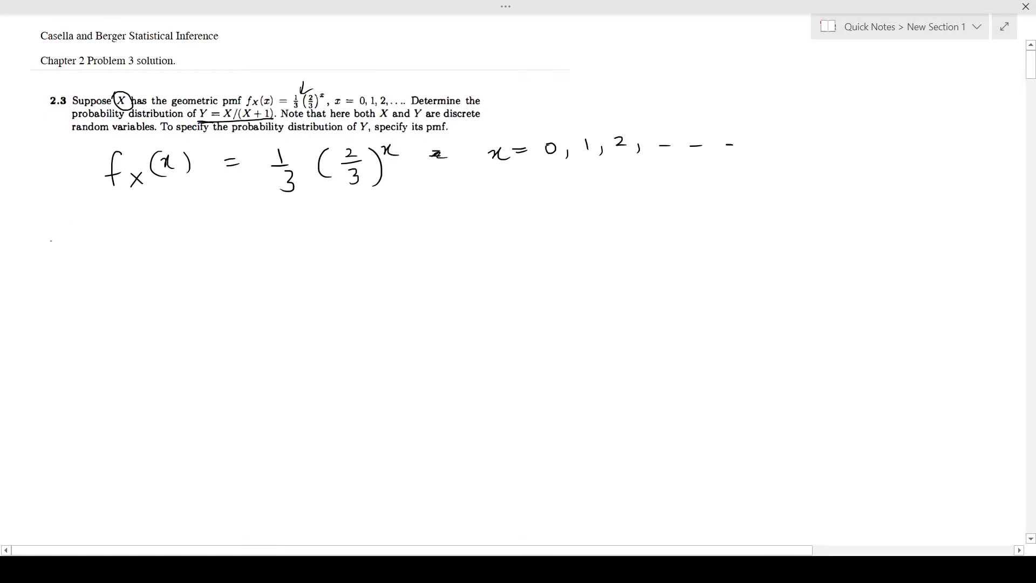
Write f_X(x) = p(X = x) on a second line, looping the support down to it
{"action": "left_click_drag", "start_coordinate": [69, 238], "coordinate": [59, 262]}
{"action": "mouse_move", "coordinate": [52, 249]}
{"action": "left_mouse_down"}
{"action": "mouse_move", "coordinate": [71, 246]}
{"action": "mouse_move", "coordinate": [75, 265]}
{"action": "mouse_move", "coordinate": [107, 247]}
{"action": "left_mouse_up"}
{"action": "left_click_drag", "start_coordinate": [119, 238], "coordinate": [122, 242]}
{"action": "mouse_move", "coordinate": [98, 234]}
{"action": "left_mouse_down"}
{"action": "mouse_move", "coordinate": [112, 258]}
{"action": "mouse_move", "coordinate": [124, 255]}
{"action": "left_mouse_up"}
{"action": "left_click_drag", "start_coordinate": [178, 237], "coordinate": [189, 236]}
{"action": "left_click_drag", "start_coordinate": [177, 243], "coordinate": [232, 247]}
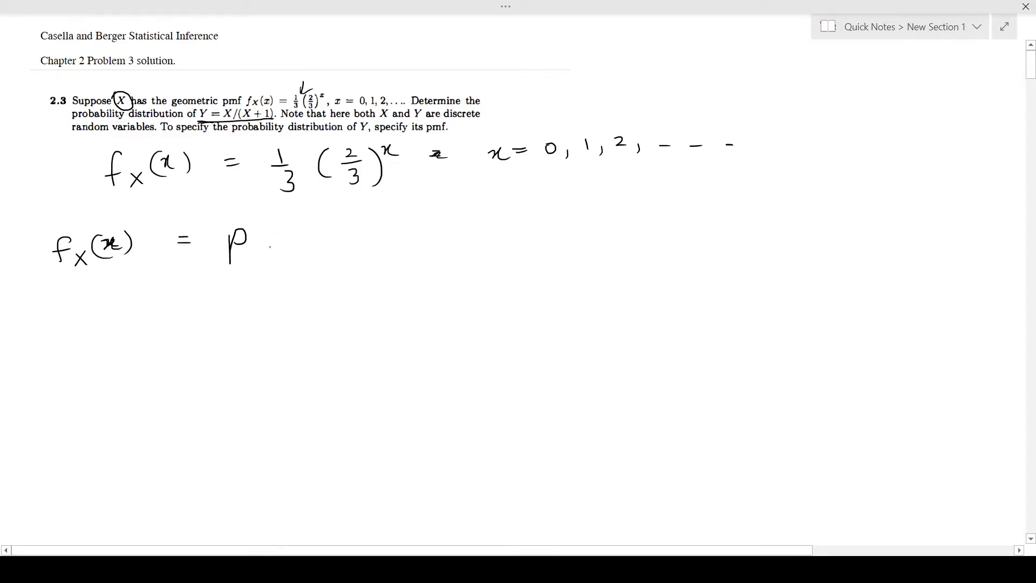
{"action": "mouse_move", "coordinate": [284, 219]}
{"action": "left_mouse_down"}
{"action": "mouse_move", "coordinate": [268, 249]}
{"action": "mouse_move", "coordinate": [326, 232]}
{"action": "left_mouse_up"}
{"action": "mouse_move", "coordinate": [317, 235]}
{"action": "left_mouse_down"}
{"action": "mouse_move", "coordinate": [352, 237]}
{"action": "mouse_move", "coordinate": [360, 261]}
{"action": "left_mouse_up"}
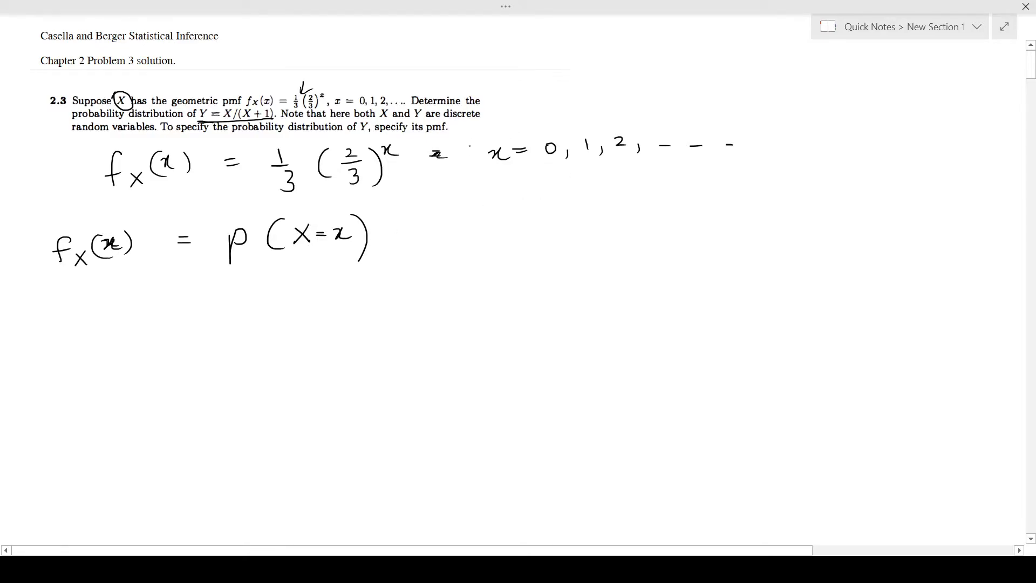
{"action": "left_click_drag", "start_coordinate": [470, 137], "coordinate": [469, 183]}
{"action": "mouse_move", "coordinate": [471, 139]}
{"action": "left_mouse_down"}
{"action": "mouse_move", "coordinate": [466, 173]}
{"action": "mouse_move", "coordinate": [331, 229]}
{"action": "mouse_move", "coordinate": [339, 217]}
{"action": "left_mouse_up"}
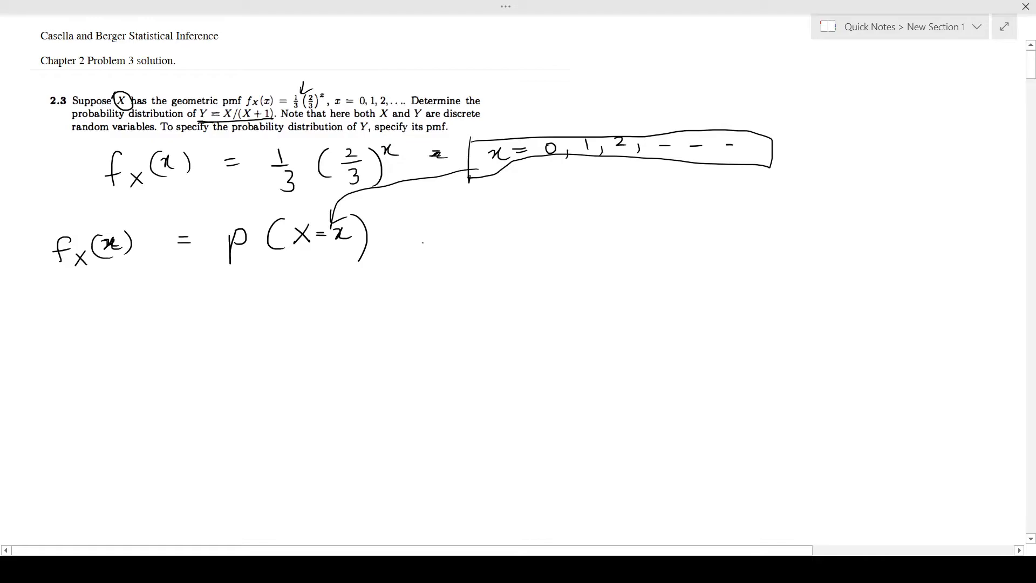
Complete the second line with = 1/3(2/3)^x
{"action": "mouse_move", "coordinate": [410, 237]}
{"action": "left_mouse_down"}
{"action": "mouse_move", "coordinate": [479, 238]}
{"action": "mouse_move", "coordinate": [471, 257]}
{"action": "left_mouse_up"}
{"action": "mouse_move", "coordinate": [536, 211]}
{"action": "left_mouse_down"}
{"action": "mouse_move", "coordinate": [539, 241]}
{"action": "mouse_move", "coordinate": [561, 222]}
{"action": "left_mouse_up"}
{"action": "mouse_move", "coordinate": [548, 230]}
{"action": "left_mouse_down"}
{"action": "mouse_move", "coordinate": [563, 228]}
{"action": "mouse_move", "coordinate": [558, 245]}
{"action": "left_mouse_up"}
{"action": "left_click_drag", "start_coordinate": [571, 209], "coordinate": [580, 251]}
{"action": "left_click_drag", "start_coordinate": [586, 198], "coordinate": [595, 208]}
{"action": "left_click_drag", "start_coordinate": [598, 195], "coordinate": [609, 205]}
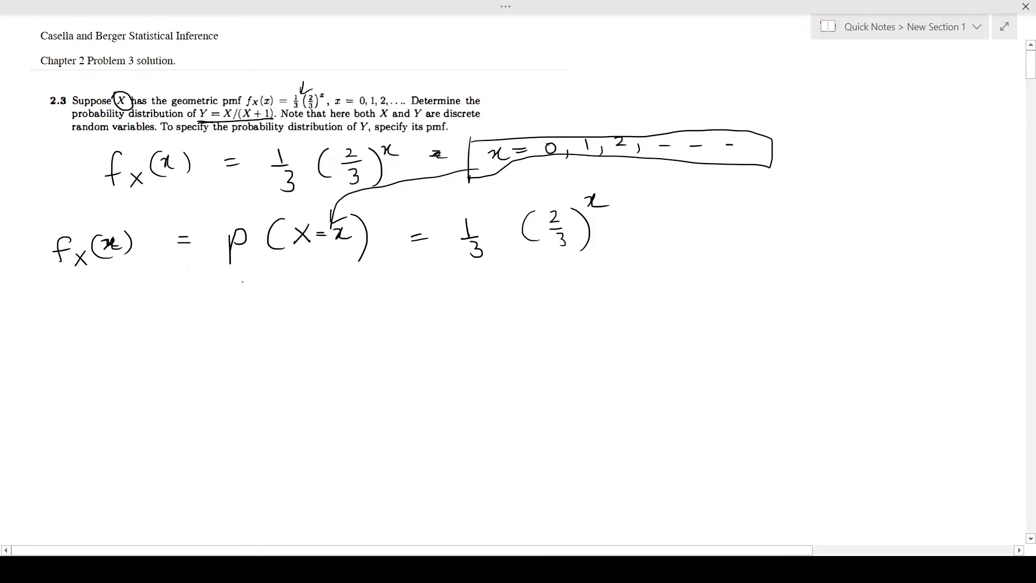
Handwrite Y = X/(X+1) below the pmf lines
{"action": "left_click_drag", "start_coordinate": [121, 306], "coordinate": [128, 327]}
{"action": "mouse_move", "coordinate": [180, 303]}
{"action": "left_mouse_down"}
{"action": "mouse_move", "coordinate": [170, 318]}
{"action": "mouse_move", "coordinate": [188, 324]}
{"action": "mouse_move", "coordinate": [174, 345]}
{"action": "left_mouse_up"}
{"action": "mouse_move", "coordinate": [174, 333]}
{"action": "left_mouse_down"}
{"action": "mouse_move", "coordinate": [163, 346]}
{"action": "mouse_move", "coordinate": [186, 343]}
{"action": "left_mouse_up"}
{"action": "left_click_drag", "start_coordinate": [179, 337], "coordinate": [210, 344]}
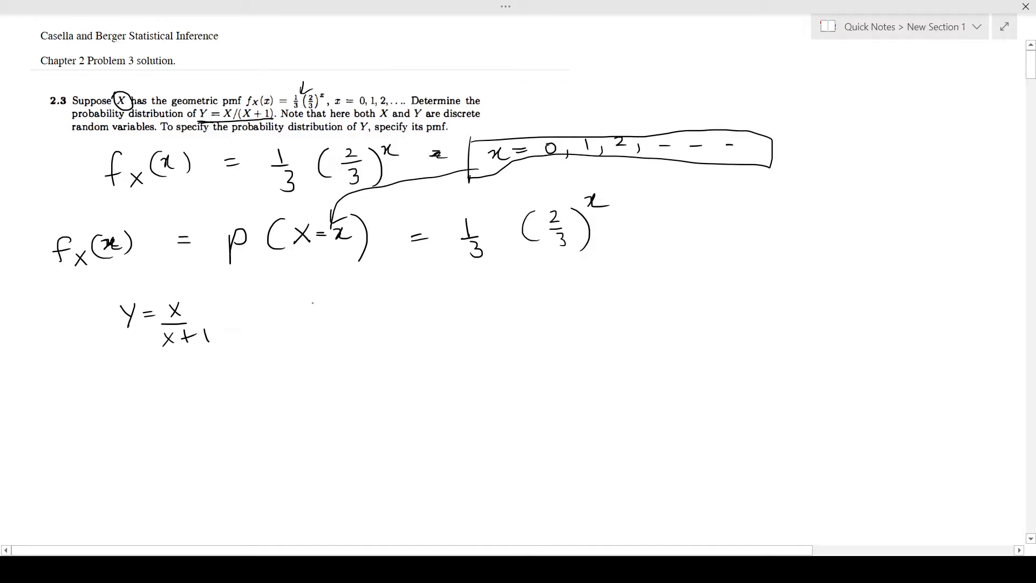
Write the heading 'Range Y' beside it
{"action": "left_click_drag", "start_coordinate": [287, 290], "coordinate": [287, 310]}
{"action": "mouse_move", "coordinate": [287, 291]}
{"action": "left_mouse_down"}
{"action": "mouse_move", "coordinate": [303, 310]}
{"action": "mouse_move", "coordinate": [338, 312]}
{"action": "mouse_move", "coordinate": [392, 295]}
{"action": "left_mouse_up"}
{"action": "left_click_drag", "start_coordinate": [398, 286], "coordinate": [395, 308]}
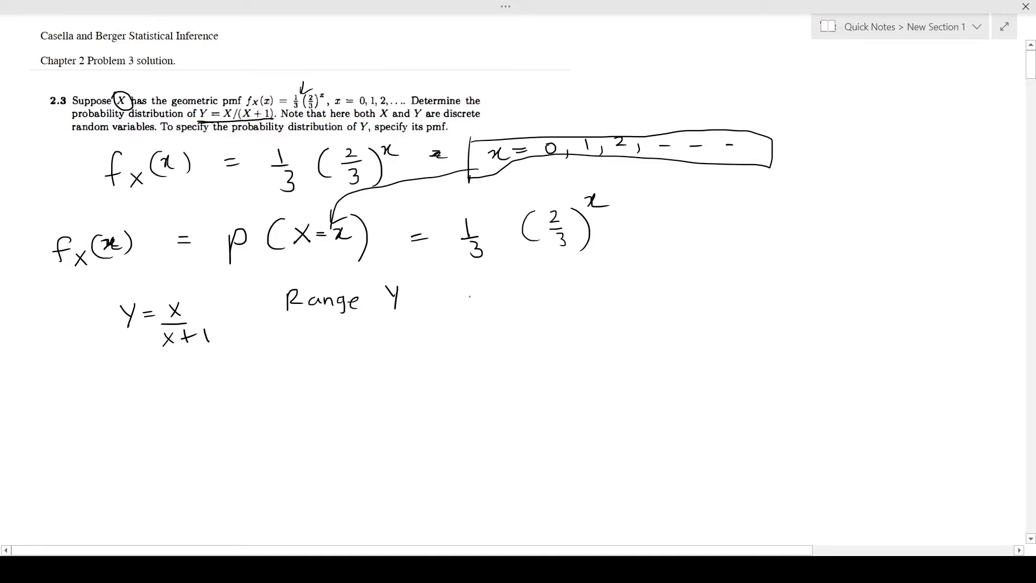
Write y = x/(x+1), then begin substituting with y = 0/(0+1)
{"action": "left_click_drag", "start_coordinate": [467, 292], "coordinate": [474, 312]}
{"action": "mouse_move", "coordinate": [519, 279]}
{"action": "left_mouse_down"}
{"action": "mouse_move", "coordinate": [549, 295]}
{"action": "mouse_move", "coordinate": [540, 319]}
{"action": "left_mouse_up"}
{"action": "left_click_drag", "start_coordinate": [535, 313], "coordinate": [556, 319]}
{"action": "mouse_move", "coordinate": [626, 279]}
{"action": "left_mouse_down"}
{"action": "mouse_move", "coordinate": [637, 301]}
{"action": "mouse_move", "coordinate": [662, 286]}
{"action": "left_mouse_up"}
{"action": "left_click_drag", "start_coordinate": [652, 292], "coordinate": [663, 291]}
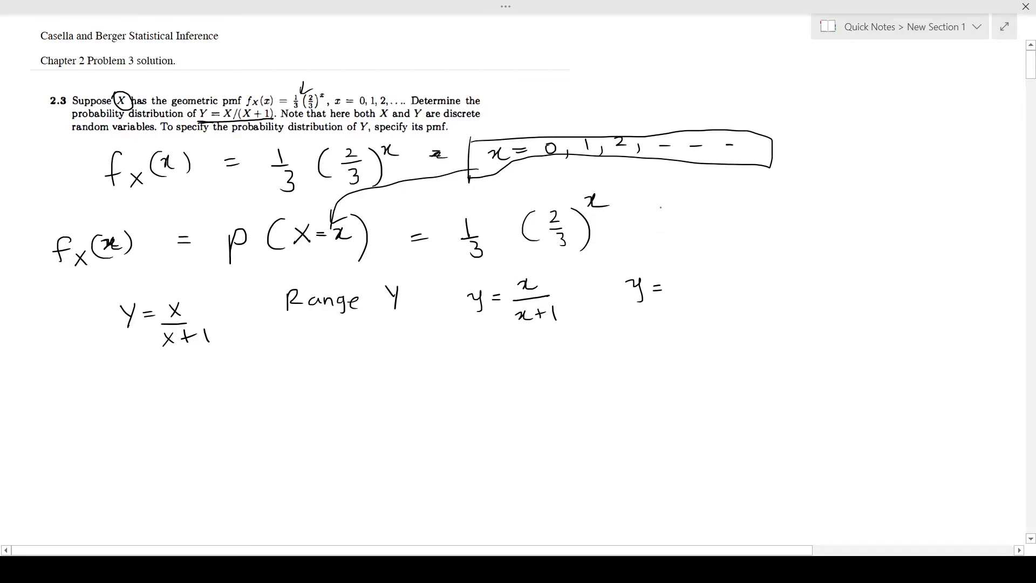
{"action": "left_click_drag", "start_coordinate": [665, 204], "coordinate": [663, 205]}
{"action": "mouse_move", "coordinate": [687, 272]}
{"action": "left_mouse_down"}
{"action": "mouse_move", "coordinate": [703, 286]}
{"action": "mouse_move", "coordinate": [676, 303]}
{"action": "mouse_move", "coordinate": [692, 313]}
{"action": "left_mouse_up"}
{"action": "left_click_drag", "start_coordinate": [686, 309], "coordinate": [710, 314]}
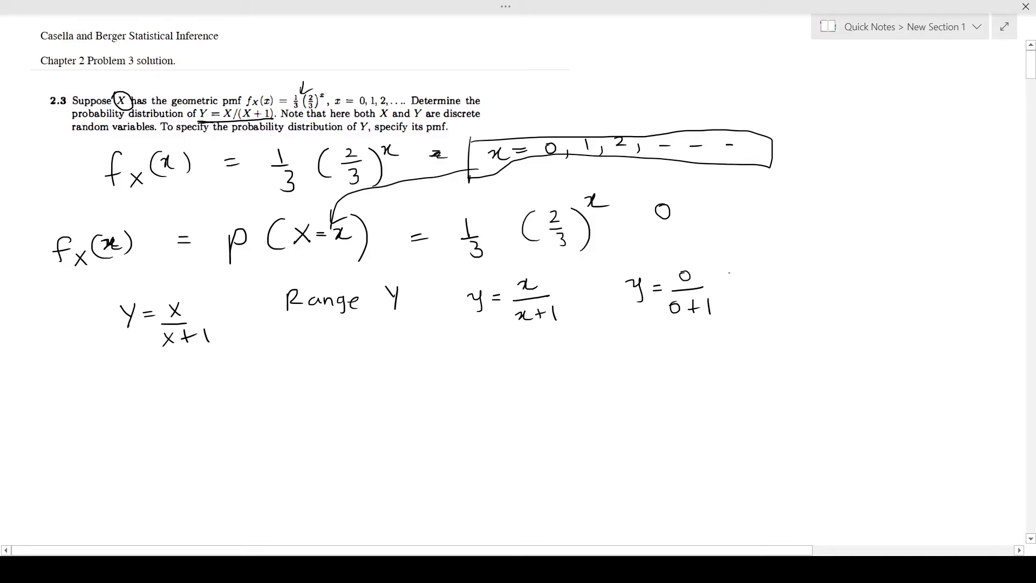
{"action": "left_click_drag", "start_coordinate": [729, 282], "coordinate": [727, 296]}
Continue the substitution with 1/(1+1) and 2/(2+1), followed by trailing dashes
{"action": "left_click_drag", "start_coordinate": [697, 201], "coordinate": [698, 217]}
{"action": "mouse_move", "coordinate": [760, 260]}
{"action": "left_mouse_down"}
{"action": "mouse_move", "coordinate": [761, 278]}
{"action": "mouse_move", "coordinate": [777, 281]}
{"action": "mouse_move", "coordinate": [753, 309]}
{"action": "mouse_move", "coordinate": [773, 302]}
{"action": "left_mouse_up"}
{"action": "left_click_drag", "start_coordinate": [767, 296], "coordinate": [768, 308]}
{"action": "left_click_drag", "start_coordinate": [778, 297], "coordinate": [781, 313]}
{"action": "left_click_drag", "start_coordinate": [806, 268], "coordinate": [809, 288]}
{"action": "left_click_drag", "start_coordinate": [729, 200], "coordinate": [746, 210]}
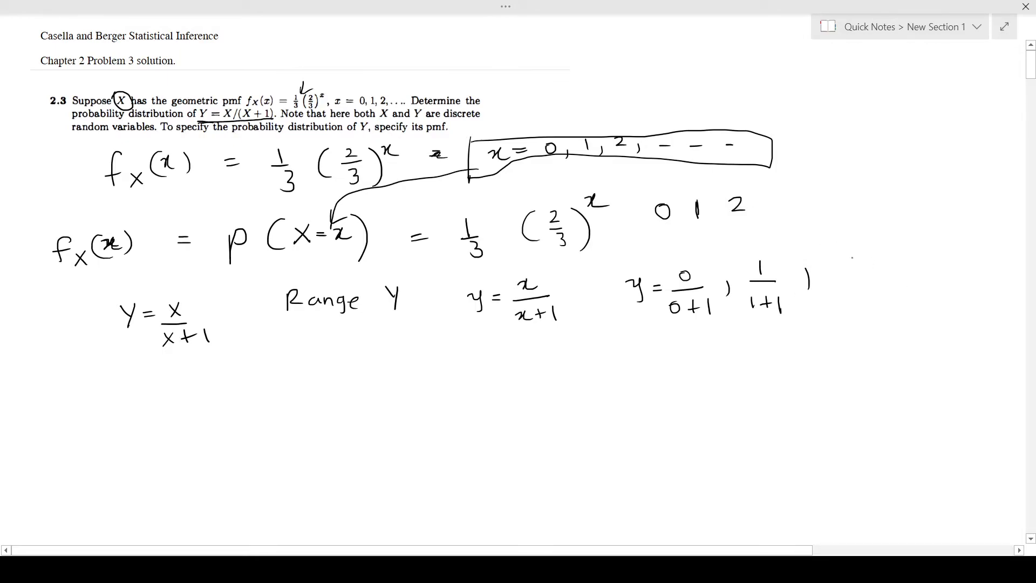
{"action": "left_click_drag", "start_coordinate": [839, 254], "coordinate": [858, 266]}
{"action": "mouse_move", "coordinate": [836, 276]}
{"action": "left_mouse_down"}
{"action": "mouse_move", "coordinate": [865, 276]}
{"action": "mouse_move", "coordinate": [850, 298]}
{"action": "mouse_move", "coordinate": [858, 302]}
{"action": "left_mouse_up"}
{"action": "left_click_drag", "start_coordinate": [848, 295], "coordinate": [873, 305]}
{"action": "left_click_drag", "start_coordinate": [894, 269], "coordinate": [905, 268]}
{"action": "left_click_drag", "start_coordinate": [918, 267], "coordinate": [928, 266]}
Write the simplified range y = 0, 1/2, 2/3, …, x/(x+1), …
{"action": "mouse_move", "coordinate": [567, 348]}
{"action": "left_mouse_down"}
{"action": "mouse_move", "coordinate": [577, 374]}
{"action": "mouse_move", "coordinate": [613, 352]}
{"action": "left_mouse_up"}
{"action": "left_click_drag", "start_coordinate": [598, 360], "coordinate": [614, 358]}
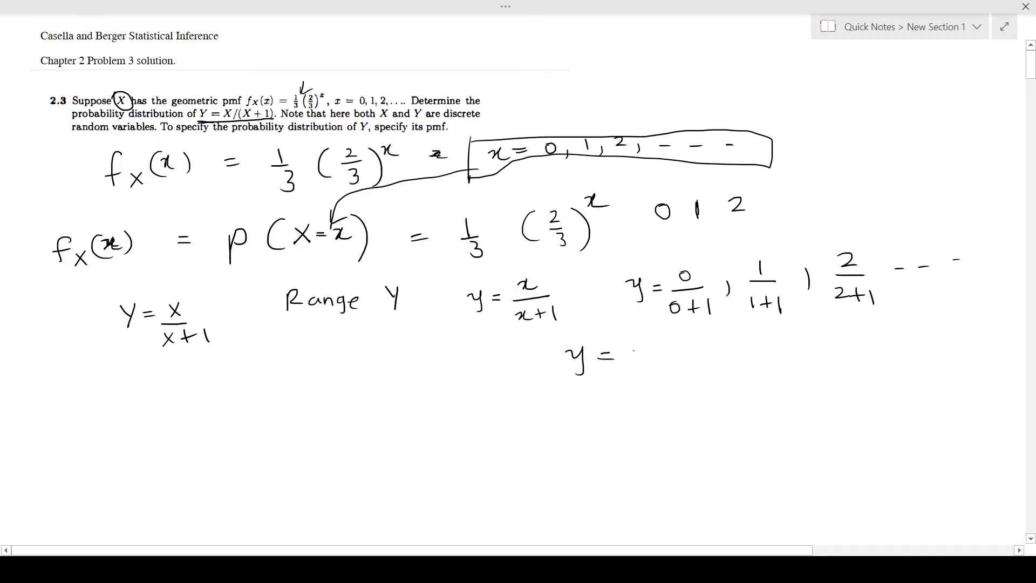
{"action": "left_click_drag", "start_coordinate": [636, 347], "coordinate": [658, 368]}
{"action": "mouse_move", "coordinate": [683, 332]}
{"action": "left_mouse_down"}
{"action": "mouse_move", "coordinate": [686, 349]}
{"action": "mouse_move", "coordinate": [697, 350]}
{"action": "mouse_move", "coordinate": [697, 379]}
{"action": "left_mouse_up"}
{"action": "left_click_drag", "start_coordinate": [722, 353], "coordinate": [720, 368]}
{"action": "left_click_drag", "start_coordinate": [741, 333], "coordinate": [754, 342]}
{"action": "mouse_move", "coordinate": [739, 351]}
{"action": "left_mouse_down"}
{"action": "mouse_move", "coordinate": [757, 350]}
{"action": "mouse_move", "coordinate": [750, 376]}
{"action": "mouse_move", "coordinate": [774, 369]}
{"action": "left_mouse_up"}
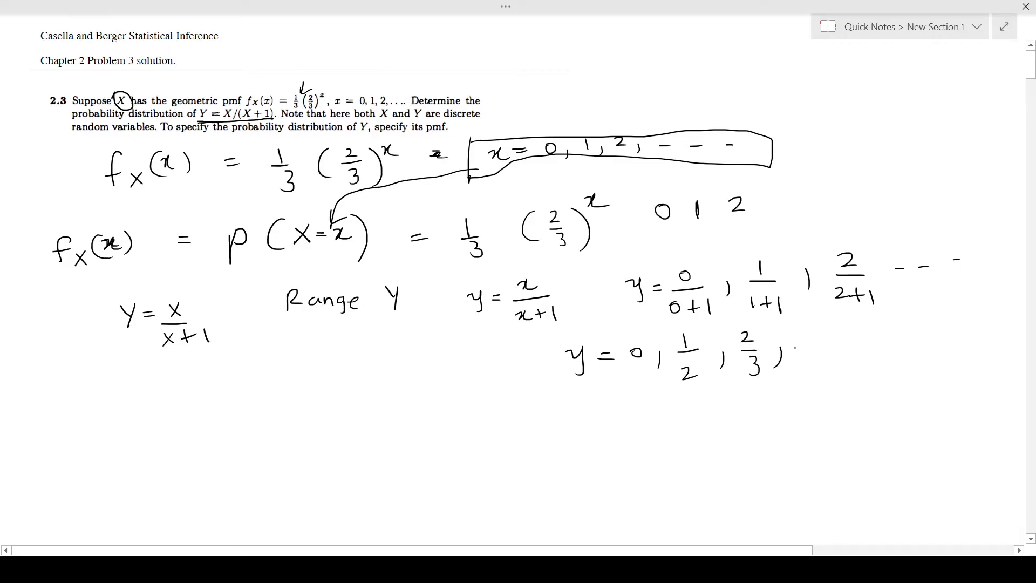
{"action": "mouse_move", "coordinate": [839, 343]}
{"action": "left_mouse_down"}
{"action": "mouse_move", "coordinate": [836, 352]}
{"action": "mouse_move", "coordinate": [881, 340]}
{"action": "mouse_move", "coordinate": [865, 364]}
{"action": "mouse_move", "coordinate": [878, 359]}
{"action": "left_mouse_up"}
{"action": "mouse_move", "coordinate": [887, 350]}
{"action": "left_mouse_down"}
{"action": "mouse_move", "coordinate": [887, 362]}
{"action": "mouse_move", "coordinate": [927, 335]}
{"action": "left_mouse_up"}
{"action": "left_click_drag", "start_coordinate": [938, 333], "coordinate": [950, 332]}
{"action": "left_click_drag", "start_coordinate": [967, 330], "coordinate": [976, 329]}
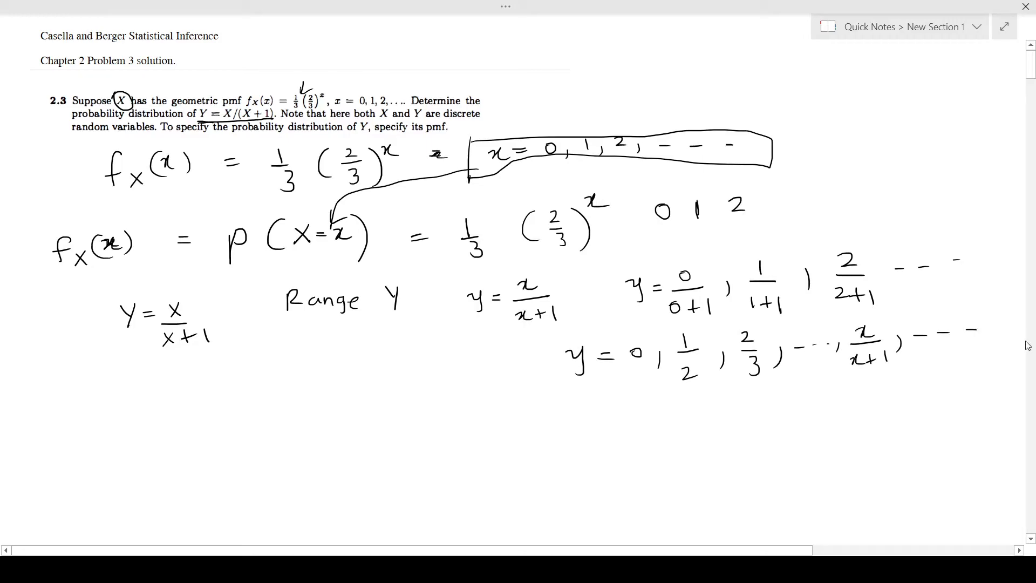
Below the range work, write f_Y(y) with an arrow pointing at the argument y
{"action": "scroll", "coordinate": [1028, 345], "scroll_direction": "down", "scroll_amount": 1}
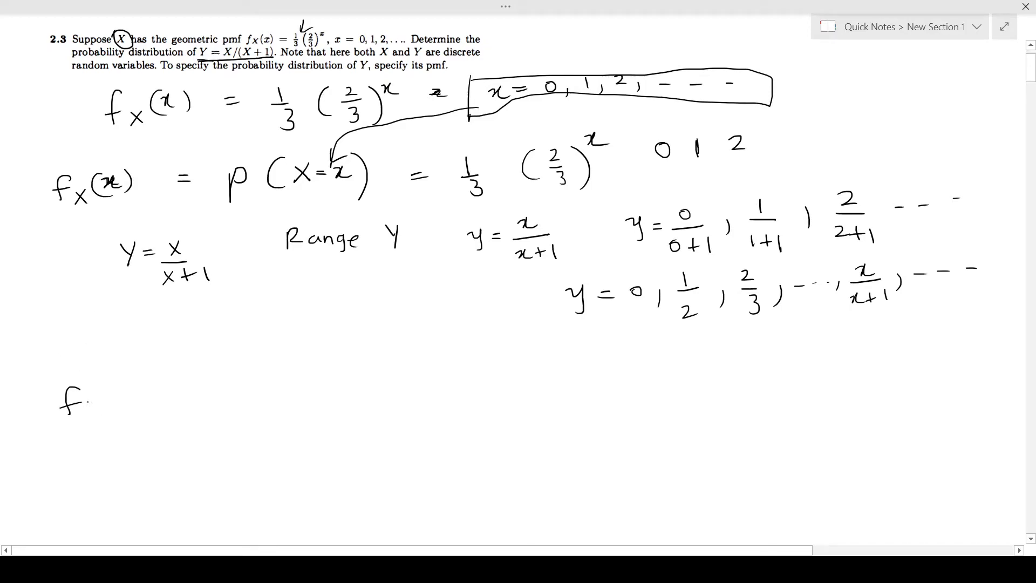
{"action": "left_click_drag", "start_coordinate": [87, 402], "coordinate": [95, 424]}
{"action": "left_click_drag", "start_coordinate": [115, 389], "coordinate": [118, 400]}
{"action": "mouse_move", "coordinate": [124, 387]}
{"action": "left_mouse_down"}
{"action": "mouse_move", "coordinate": [121, 411]}
{"action": "mouse_move", "coordinate": [111, 409]}
{"action": "left_mouse_up"}
{"action": "mouse_move", "coordinate": [133, 379]}
{"action": "left_mouse_down"}
{"action": "mouse_move", "coordinate": [133, 405]}
{"action": "mouse_move", "coordinate": [98, 444]}
{"action": "mouse_move", "coordinate": [106, 435]}
{"action": "left_mouse_up"}
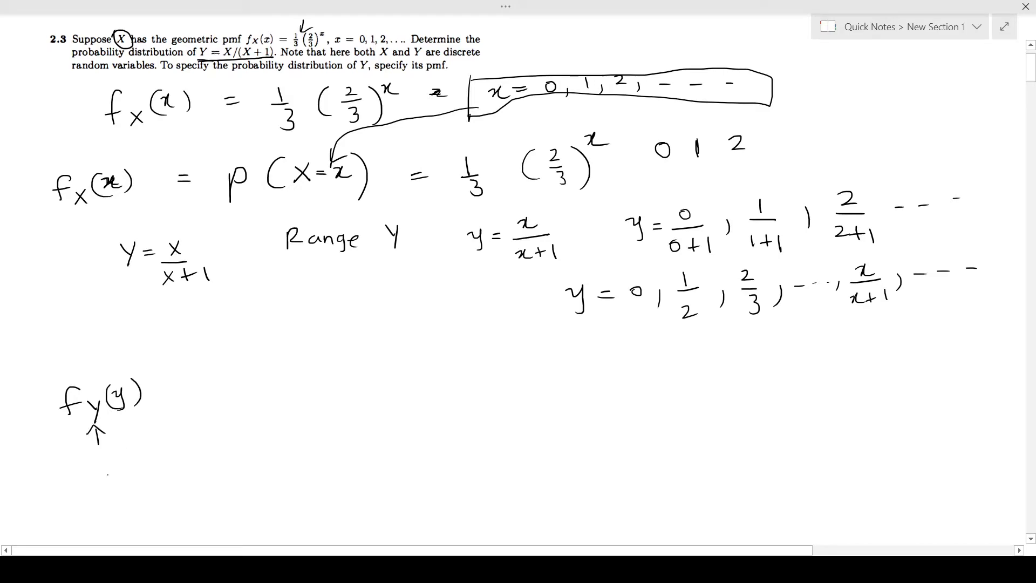
{"action": "mouse_move", "coordinate": [119, 357]}
{"action": "left_mouse_down"}
{"action": "mouse_move", "coordinate": [120, 380]}
{"action": "mouse_move", "coordinate": [126, 373]}
{"action": "left_mouse_up"}
Continue with = P(Y = y), adding an arrow pointing at the Y
{"action": "left_click_drag", "start_coordinate": [168, 392], "coordinate": [179, 397]}
{"action": "mouse_move", "coordinate": [203, 373]}
{"action": "left_mouse_down"}
{"action": "mouse_move", "coordinate": [206, 389]}
{"action": "mouse_move", "coordinate": [241, 395]}
{"action": "mouse_move", "coordinate": [259, 379]}
{"action": "left_mouse_up"}
{"action": "mouse_move", "coordinate": [262, 369]}
{"action": "left_mouse_down"}
{"action": "mouse_move", "coordinate": [255, 389]}
{"action": "mouse_move", "coordinate": [277, 376]}
{"action": "left_mouse_up"}
{"action": "left_click_drag", "start_coordinate": [264, 383], "coordinate": [294, 393]}
{"action": "left_click_drag", "start_coordinate": [305, 354], "coordinate": [308, 399]}
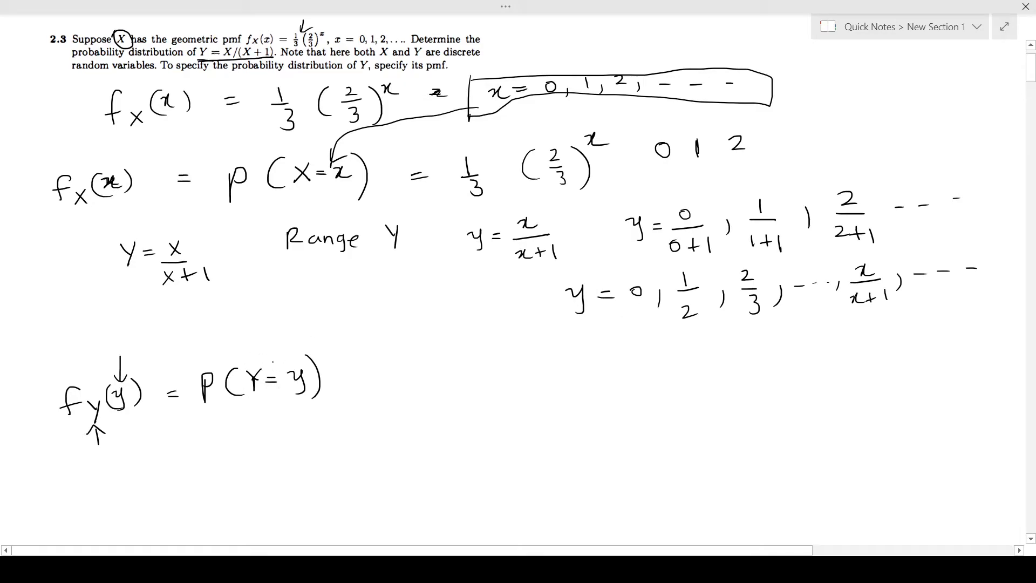
{"action": "left_click_drag", "start_coordinate": [277, 334], "coordinate": [255, 358]}
{"action": "left_click_drag", "start_coordinate": [253, 343], "coordinate": [272, 352]}
Box Y = X/(X+1) above and add an equals sign after P(Y = y)
{"action": "left_click_drag", "start_coordinate": [114, 232], "coordinate": [114, 285]}
{"action": "left_click_drag", "start_coordinate": [117, 229], "coordinate": [229, 292]}
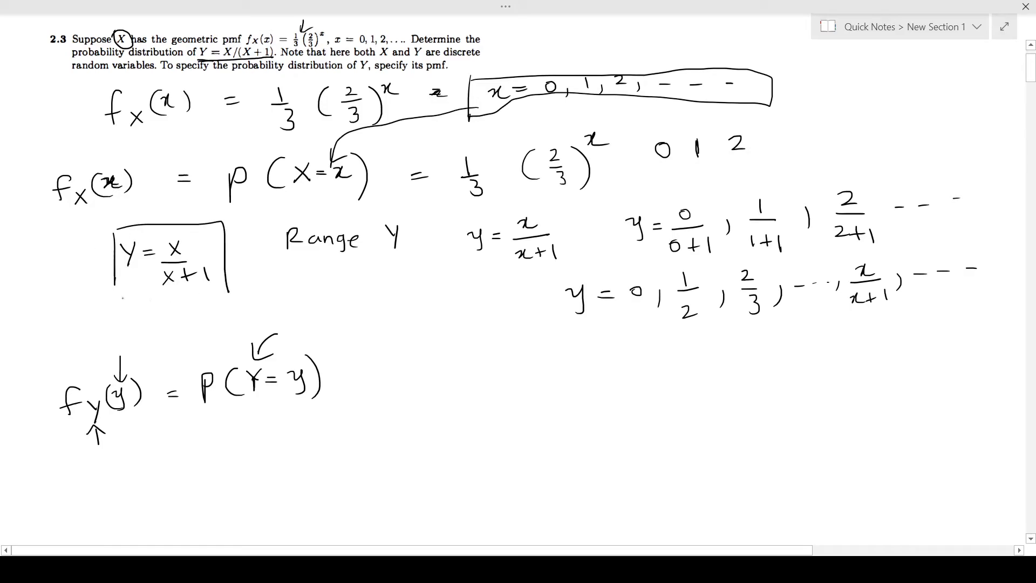
{"action": "left_click_drag", "start_coordinate": [113, 297], "coordinate": [224, 293]}
{"action": "left_click_drag", "start_coordinate": [361, 373], "coordinate": [376, 379]}
Substitute to write = P(X/(X+1) = y) =
{"action": "left_click_drag", "start_coordinate": [398, 359], "coordinate": [399, 373]}
{"action": "left_click_drag", "start_coordinate": [452, 349], "coordinate": [451, 390]}
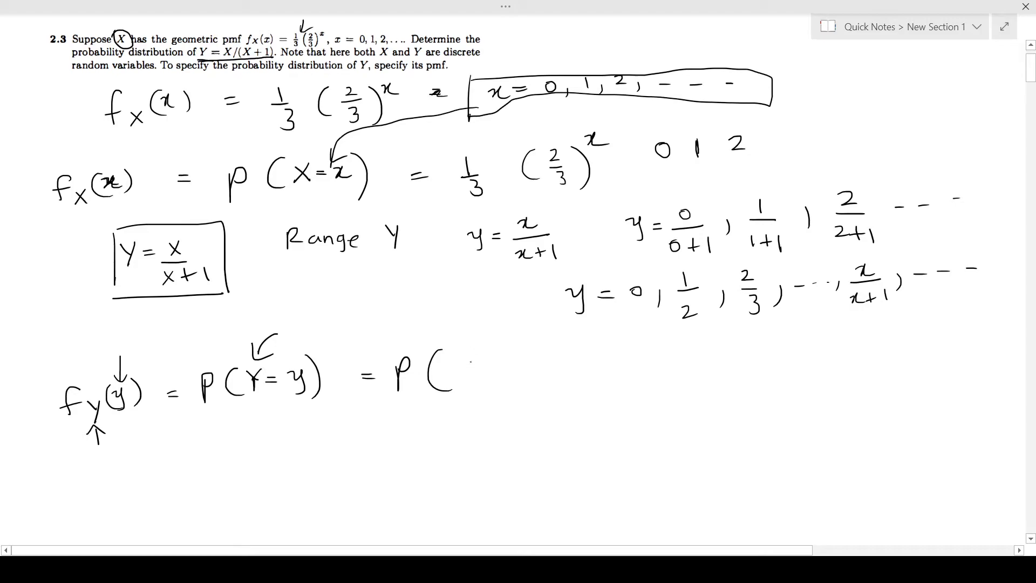
{"action": "left_click_drag", "start_coordinate": [468, 347], "coordinate": [485, 365]}
{"action": "mouse_move", "coordinate": [485, 347]}
{"action": "left_mouse_down"}
{"action": "mouse_move", "coordinate": [468, 365]}
{"action": "mouse_move", "coordinate": [492, 372]}
{"action": "mouse_move", "coordinate": [460, 389]}
{"action": "mouse_move", "coordinate": [489, 384]}
{"action": "left_mouse_up"}
{"action": "left_click_drag", "start_coordinate": [483, 378], "coordinate": [483, 391]}
{"action": "left_click_drag", "start_coordinate": [512, 360], "coordinate": [525, 360]}
{"action": "left_click_drag", "start_coordinate": [514, 365], "coordinate": [556, 373]}
{"action": "mouse_move", "coordinate": [569, 338]}
{"action": "left_mouse_down"}
{"action": "mouse_move", "coordinate": [578, 389]}
{"action": "mouse_move", "coordinate": [628, 364]}
{"action": "left_mouse_up"}
{"action": "left_click_drag", "start_coordinate": [615, 369], "coordinate": [629, 369]}
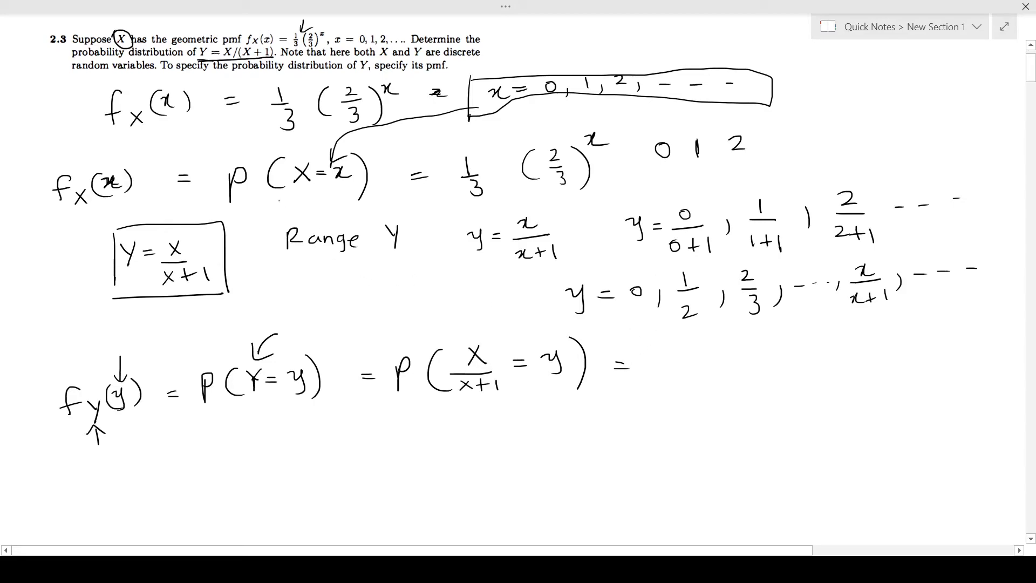
Box the earlier p(X=x) and 1/3(2/3)^x terms
{"action": "left_click_drag", "start_coordinate": [214, 152], "coordinate": [218, 206]}
{"action": "left_click_drag", "start_coordinate": [392, 205], "coordinate": [215, 151]}
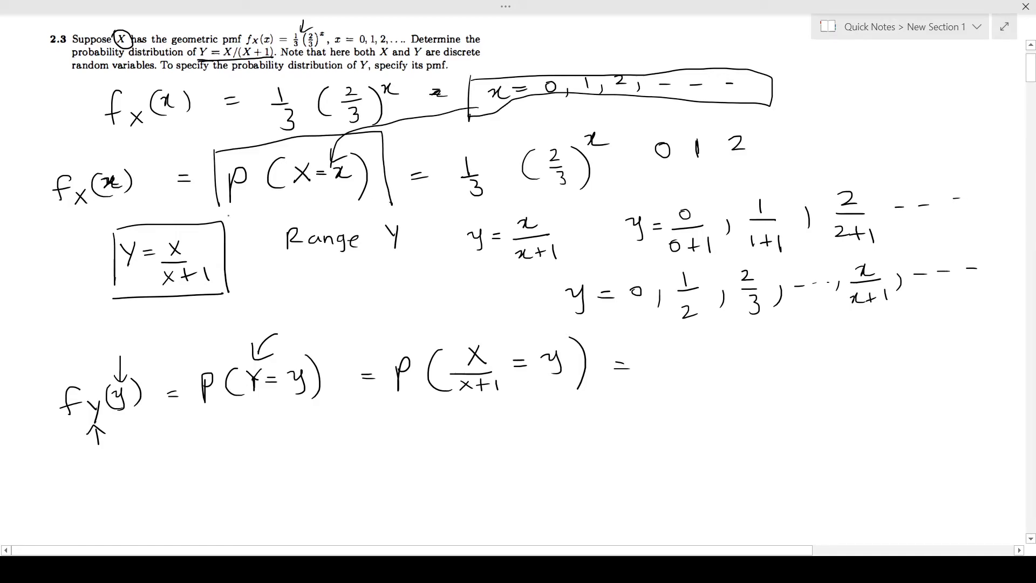
{"action": "left_click_drag", "start_coordinate": [371, 199], "coordinate": [223, 215]}
{"action": "left_click_drag", "start_coordinate": [454, 146], "coordinate": [457, 204]}
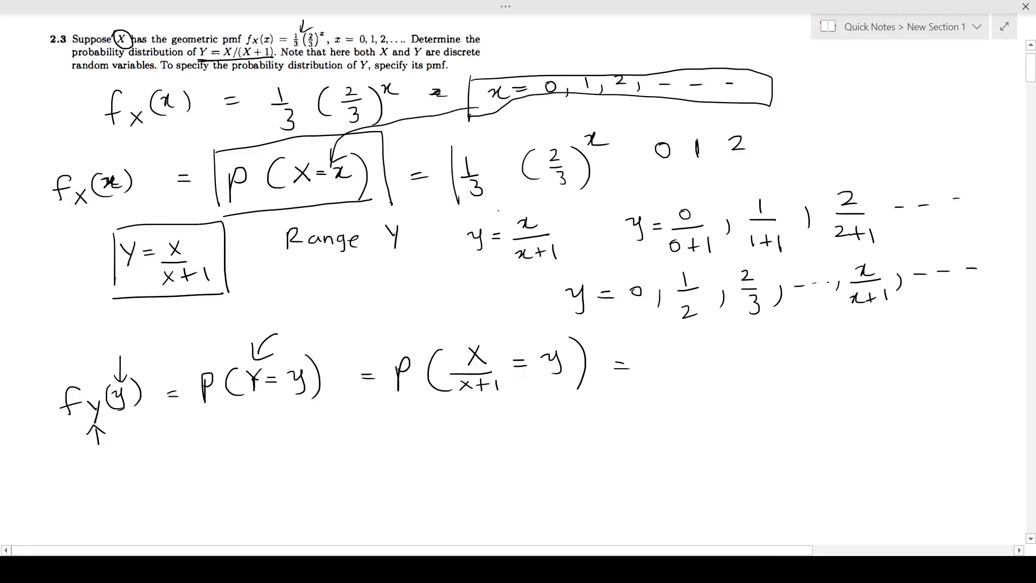
{"action": "left_click_drag", "start_coordinate": [456, 145], "coordinate": [458, 214]}
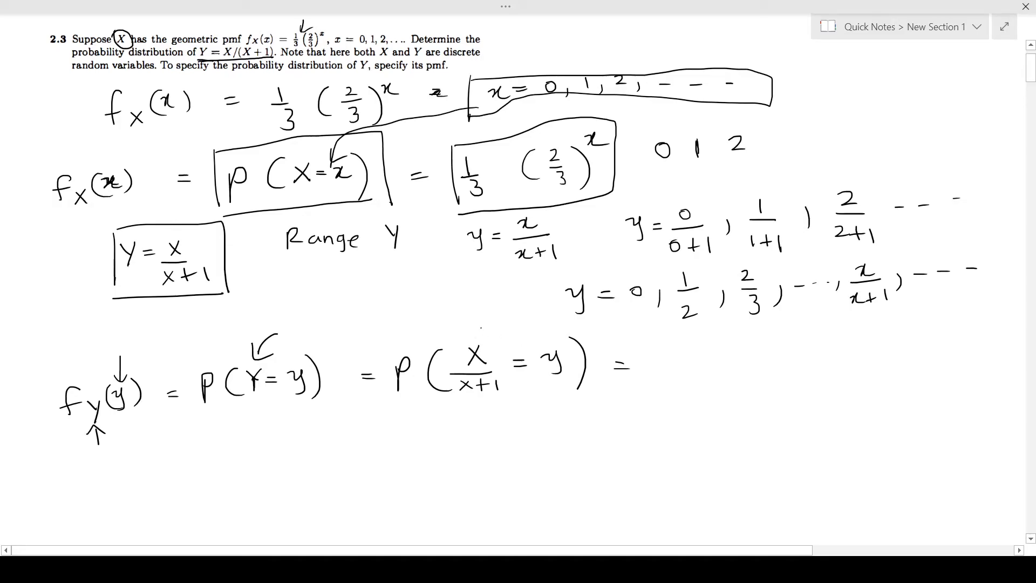
Mark the X in the fraction and rearrange to P(X = yX + y)
{"action": "mouse_move", "coordinate": [495, 322]}
{"action": "left_mouse_down"}
{"action": "mouse_move", "coordinate": [485, 340]}
{"action": "mouse_move", "coordinate": [502, 337]}
{"action": "left_mouse_up"}
{"action": "left_click_drag", "start_coordinate": [655, 346], "coordinate": [653, 384]}
{"action": "mouse_move", "coordinate": [706, 335]}
{"action": "left_mouse_down"}
{"action": "mouse_move", "coordinate": [704, 380]}
{"action": "mouse_move", "coordinate": [725, 363]}
{"action": "mouse_move", "coordinate": [713, 358]}
{"action": "left_mouse_up"}
{"action": "left_click_drag", "start_coordinate": [742, 344], "coordinate": [756, 349]}
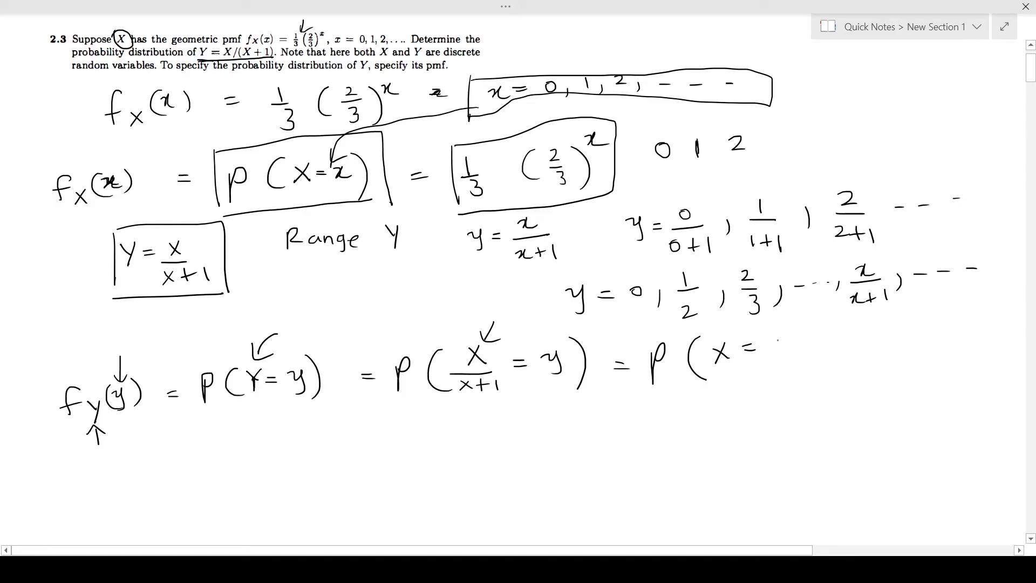
{"action": "mouse_move", "coordinate": [773, 337]}
{"action": "left_mouse_down"}
{"action": "mouse_move", "coordinate": [778, 363]}
{"action": "mouse_move", "coordinate": [808, 347]}
{"action": "left_mouse_up"}
{"action": "mouse_move", "coordinate": [813, 335]}
{"action": "left_mouse_down"}
{"action": "mouse_move", "coordinate": [796, 345]}
{"action": "mouse_move", "coordinate": [834, 337]}
{"action": "mouse_move", "coordinate": [869, 363]}
{"action": "left_mouse_up"}
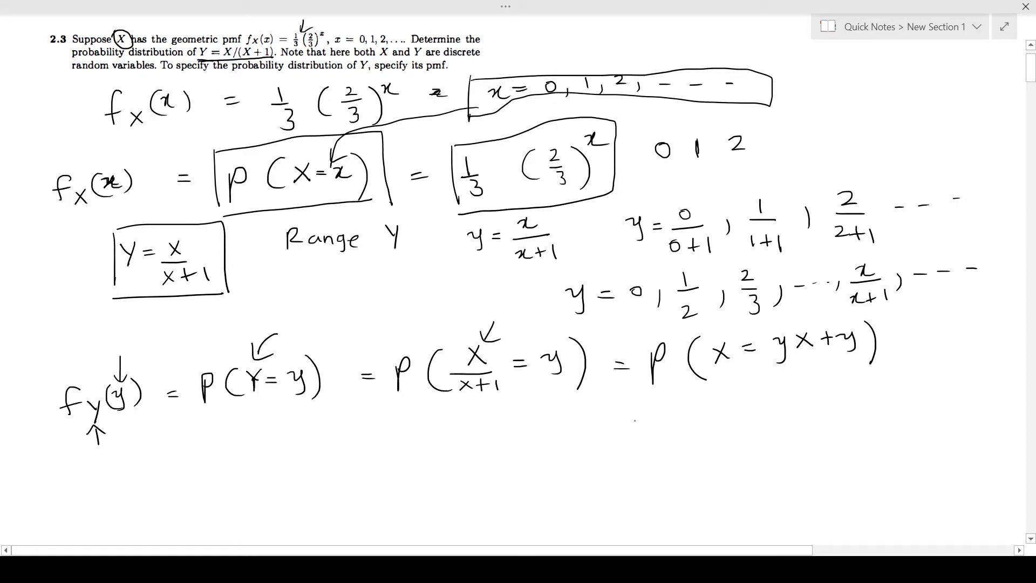
On the next line, factor to = P(X(1−y) = y)
{"action": "left_click_drag", "start_coordinate": [619, 434], "coordinate": [636, 434]}
{"action": "mouse_move", "coordinate": [620, 444]}
{"action": "left_mouse_down"}
{"action": "mouse_move", "coordinate": [659, 432]}
{"action": "mouse_move", "coordinate": [698, 442]}
{"action": "left_mouse_up"}
{"action": "left_click_drag", "start_coordinate": [714, 419], "coordinate": [724, 435]}
{"action": "mouse_move", "coordinate": [731, 421]}
{"action": "left_mouse_down"}
{"action": "mouse_move", "coordinate": [711, 435]}
{"action": "mouse_move", "coordinate": [796, 431]}
{"action": "mouse_move", "coordinate": [844, 408]}
{"action": "left_mouse_up"}
{"action": "left_click_drag", "start_coordinate": [835, 415], "coordinate": [869, 423]}
{"action": "left_click_drag", "start_coordinate": [880, 388], "coordinate": [881, 431]}
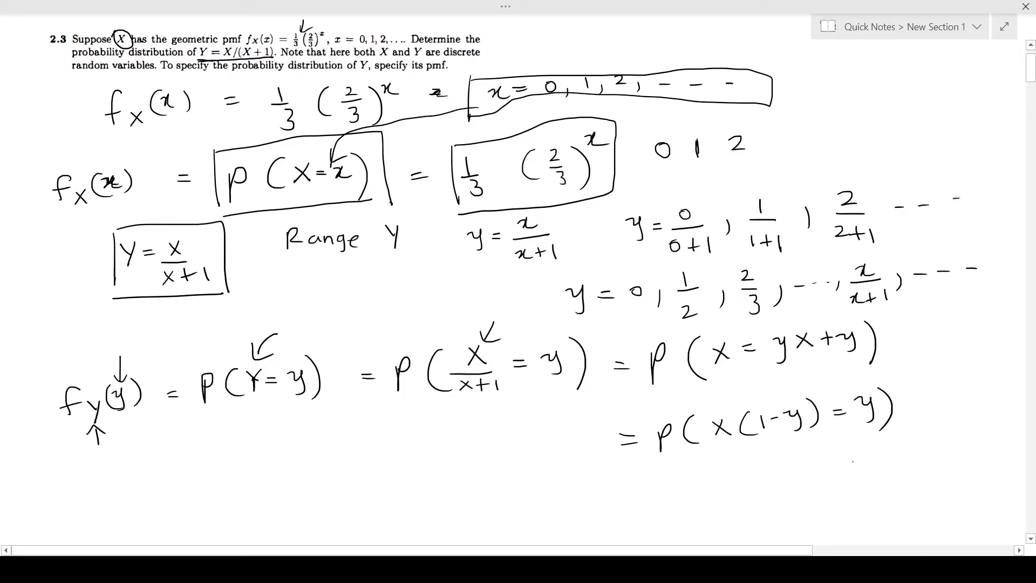
Solve for X on a final line: = P(X = y/(1−y))
{"action": "left_click_drag", "start_coordinate": [635, 486], "coordinate": [651, 488]}
{"action": "left_click_drag", "start_coordinate": [637, 495], "coordinate": [681, 491]}
{"action": "mouse_move", "coordinate": [735, 469]}
{"action": "left_mouse_down"}
{"action": "mouse_move", "coordinate": [731, 498]}
{"action": "mouse_move", "coordinate": [778, 477]}
{"action": "left_mouse_up"}
{"action": "mouse_move", "coordinate": [768, 480]}
{"action": "left_mouse_down"}
{"action": "mouse_move", "coordinate": [836, 476]}
{"action": "mouse_move", "coordinate": [806, 503]}
{"action": "mouse_move", "coordinate": [823, 493]}
{"action": "mouse_move", "coordinate": [831, 502]}
{"action": "left_mouse_up"}
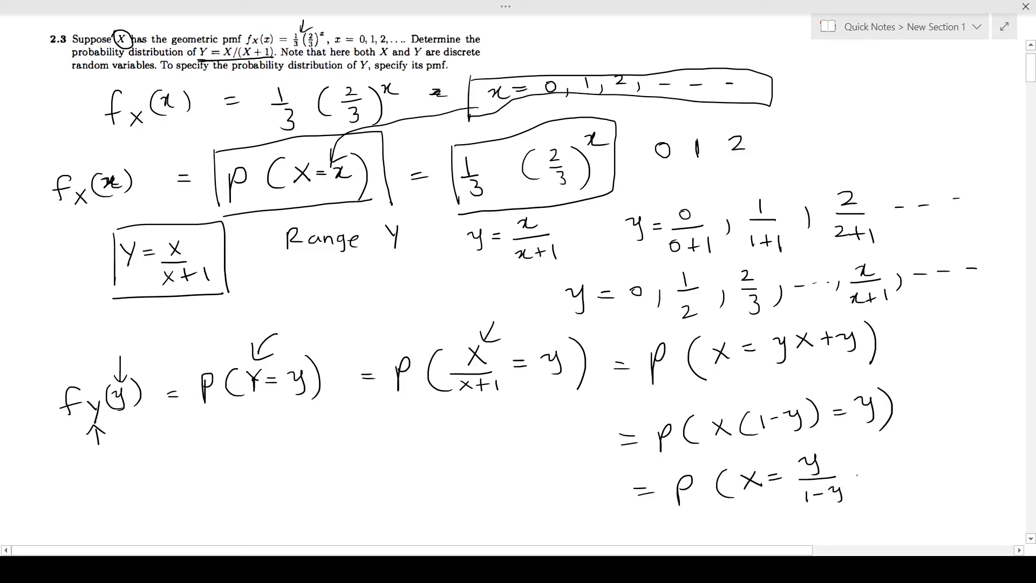
{"action": "left_click_drag", "start_coordinate": [847, 451], "coordinate": [860, 496]}
Start a new line f_X(x) below the derivation
{"action": "scroll", "coordinate": [518, 280], "scroll_direction": "down", "scroll_amount": 5}
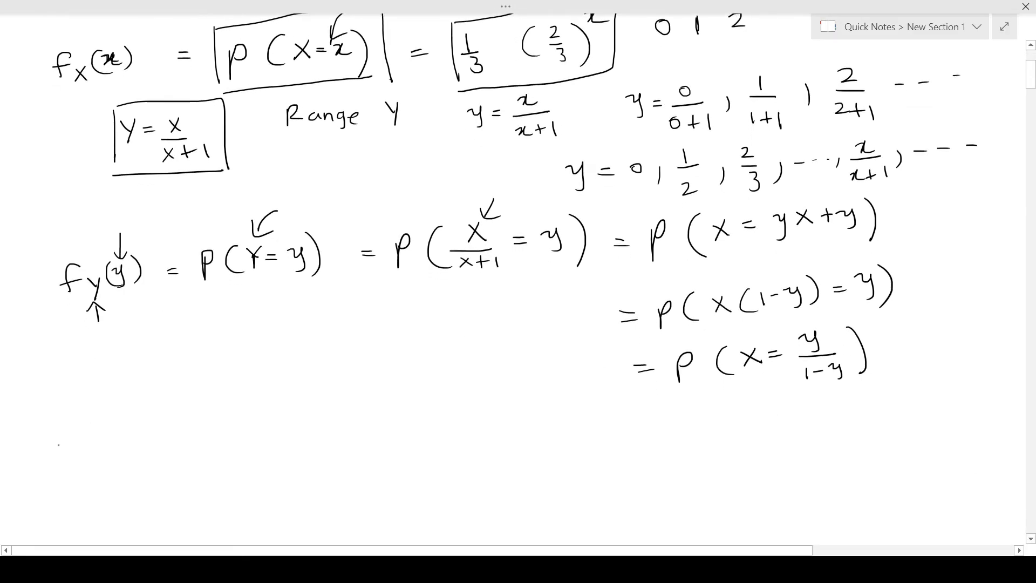
{"action": "left_click_drag", "start_coordinate": [90, 383], "coordinate": [80, 411]}
{"action": "left_click_drag", "start_coordinate": [71, 403], "coordinate": [87, 399]}
{"action": "mouse_move", "coordinate": [93, 399]}
{"action": "left_mouse_down"}
{"action": "mouse_move", "coordinate": [100, 413]}
{"action": "mouse_move", "coordinate": [130, 395]}
{"action": "left_mouse_up"}
{"action": "mouse_move", "coordinate": [129, 383]}
{"action": "left_mouse_down"}
{"action": "mouse_move", "coordinate": [114, 403]}
{"action": "mouse_move", "coordinate": [135, 401]}
{"action": "left_mouse_up"}
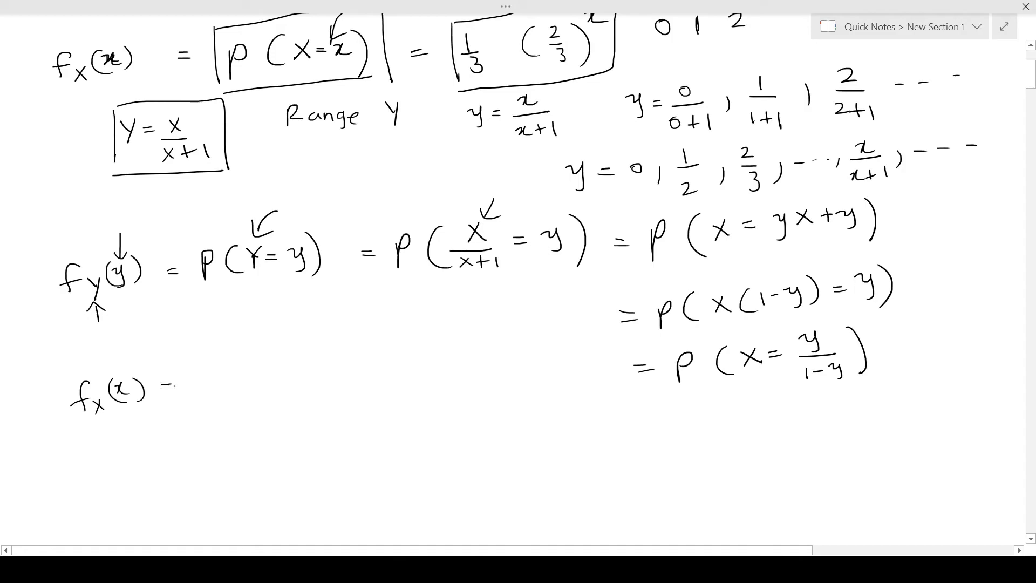